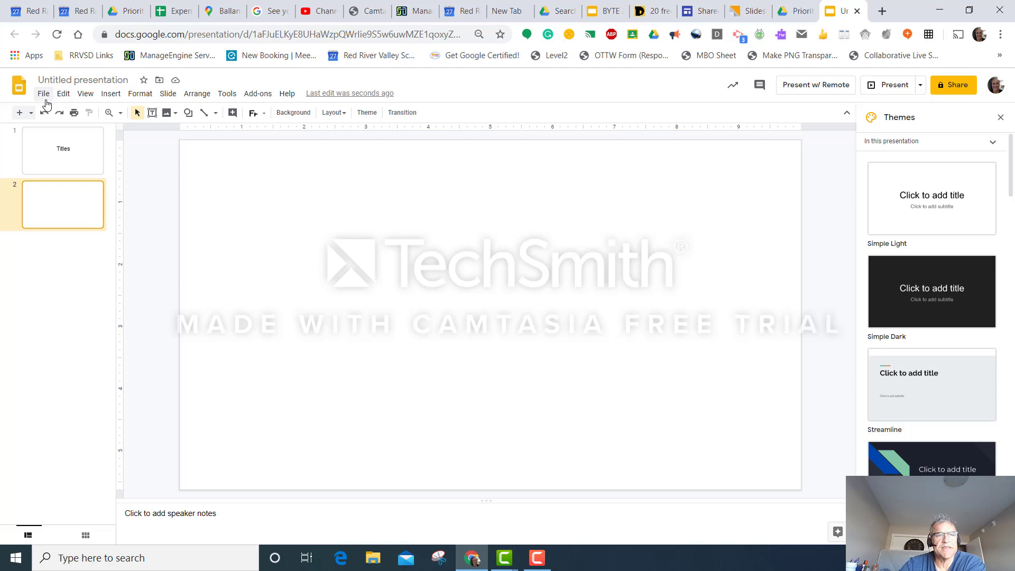
Step: Draw a text box about 4 by 2.2 inches in the middle of the blank second slide
left_click(110, 94)
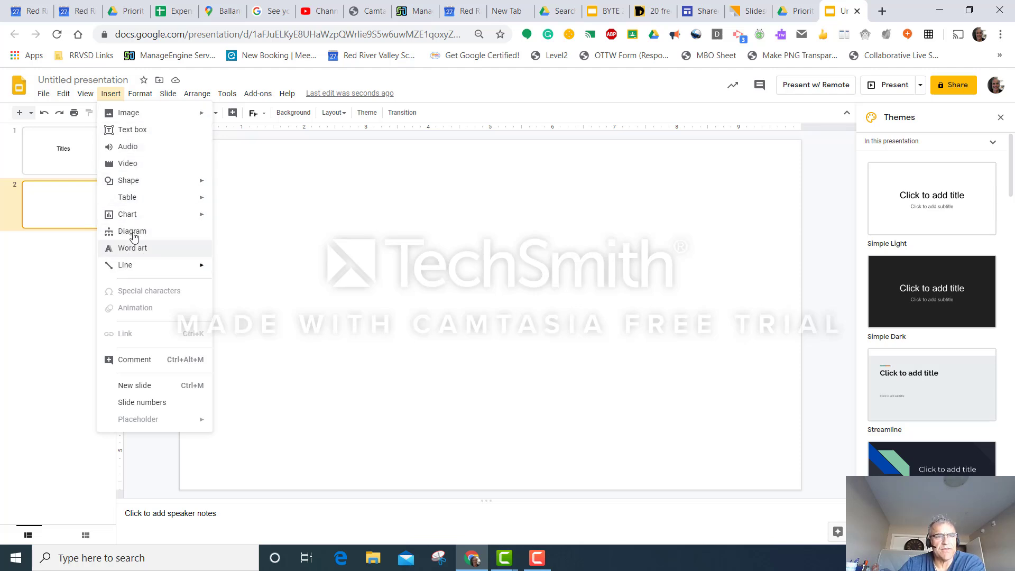
mouse_move(139, 113)
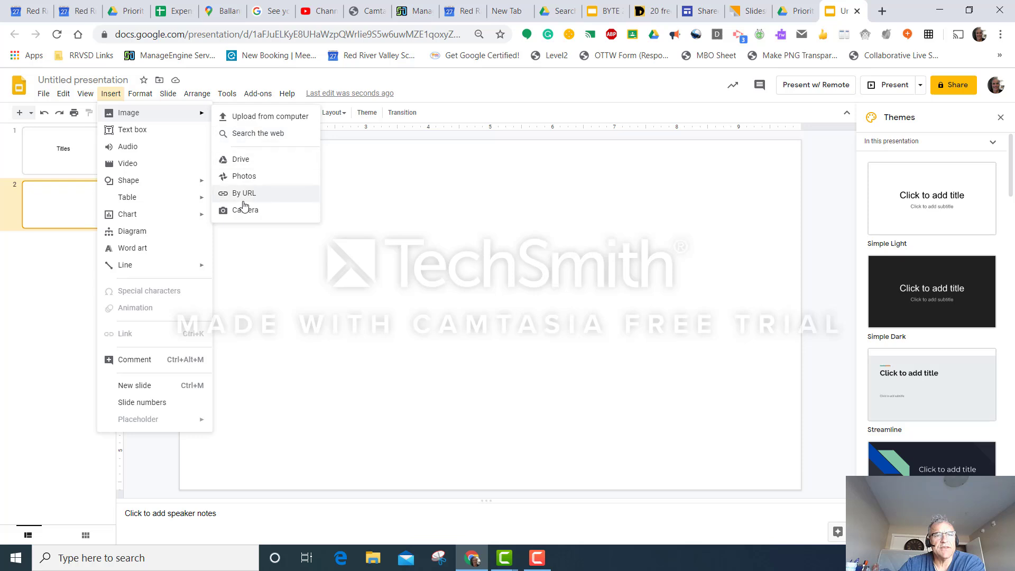
left_click(132, 131)
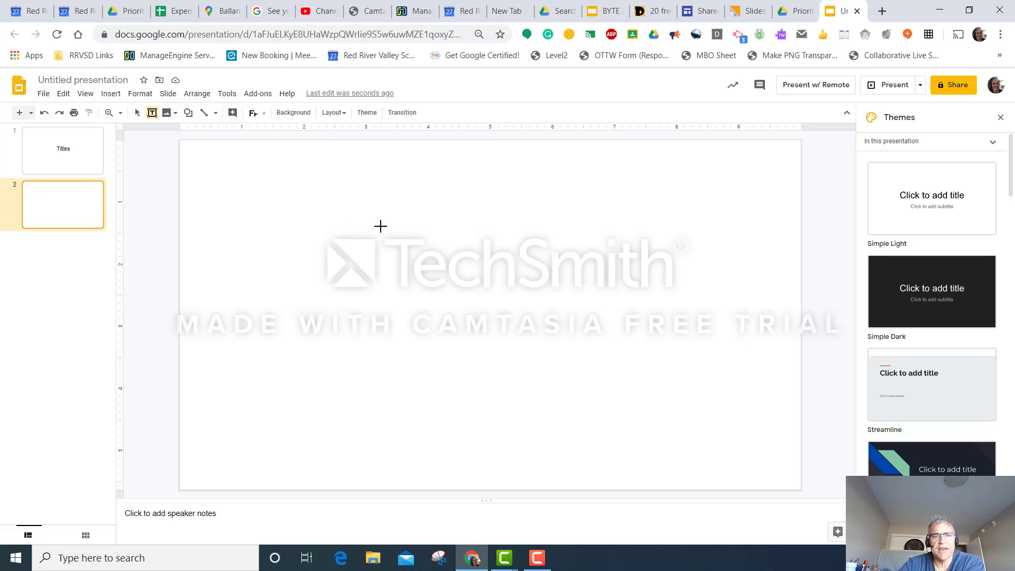
left_click_drag(381, 226, 632, 364)
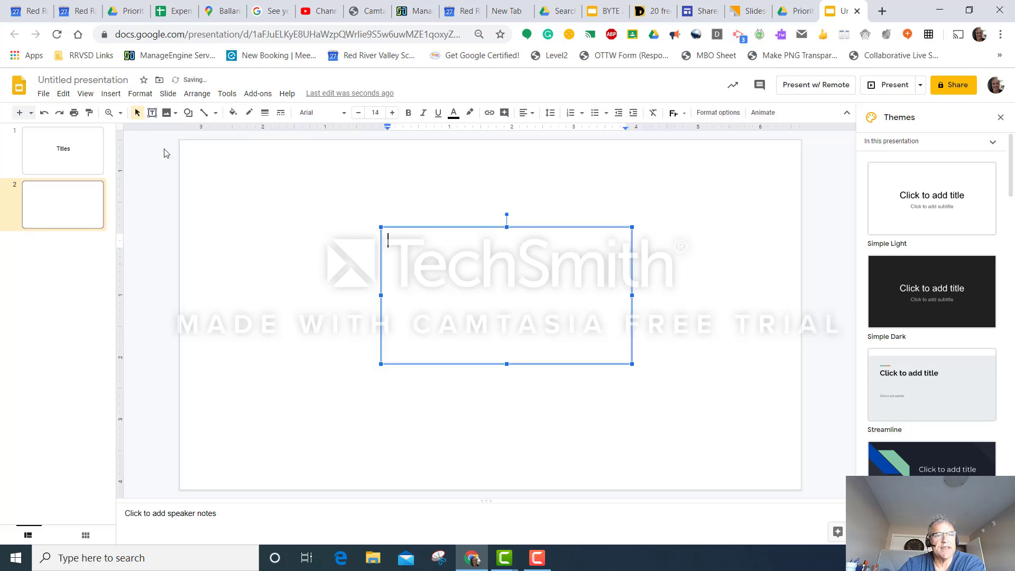
Step: Insert the audio file "The Pacific - Hon..." from My Drive and place its icon in the slide's upper-left corner
left_click(111, 94)
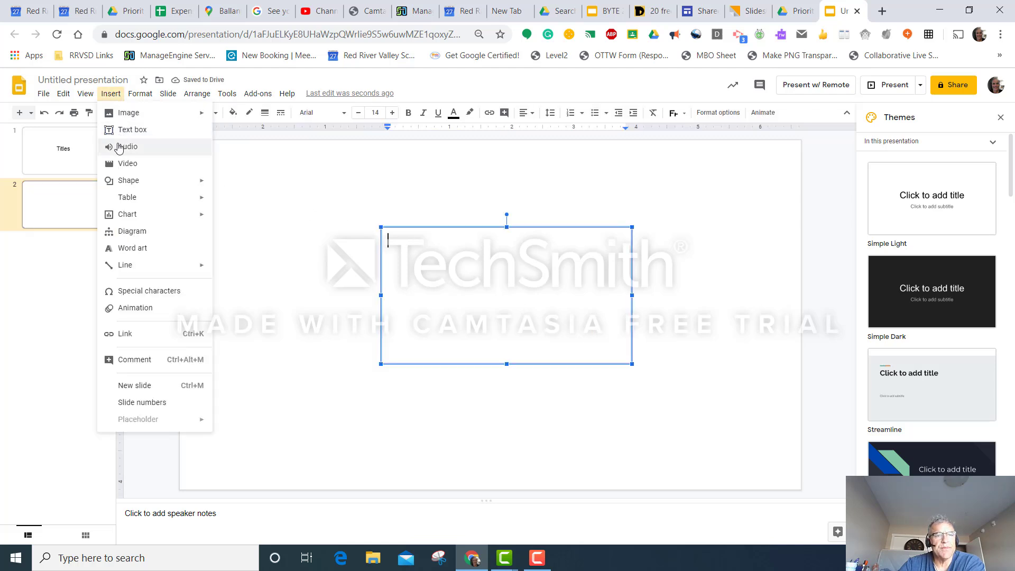
left_click(120, 149)
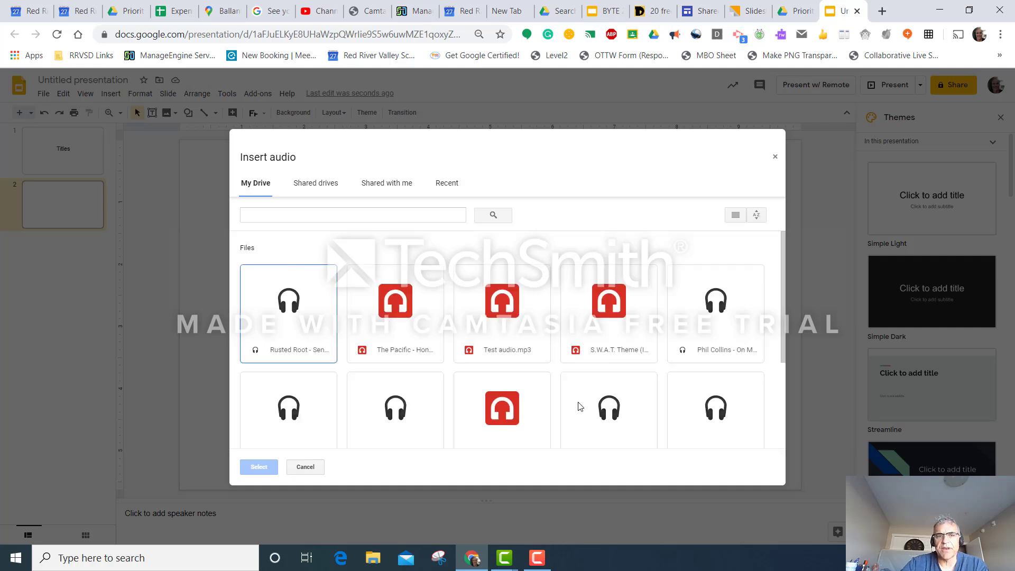
left_click(385, 313)
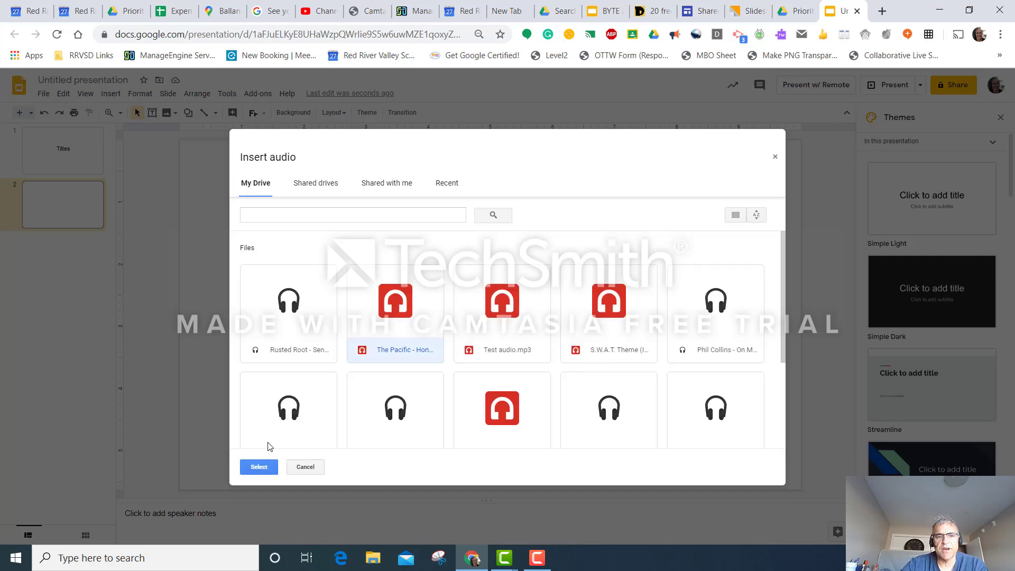
left_click(259, 466)
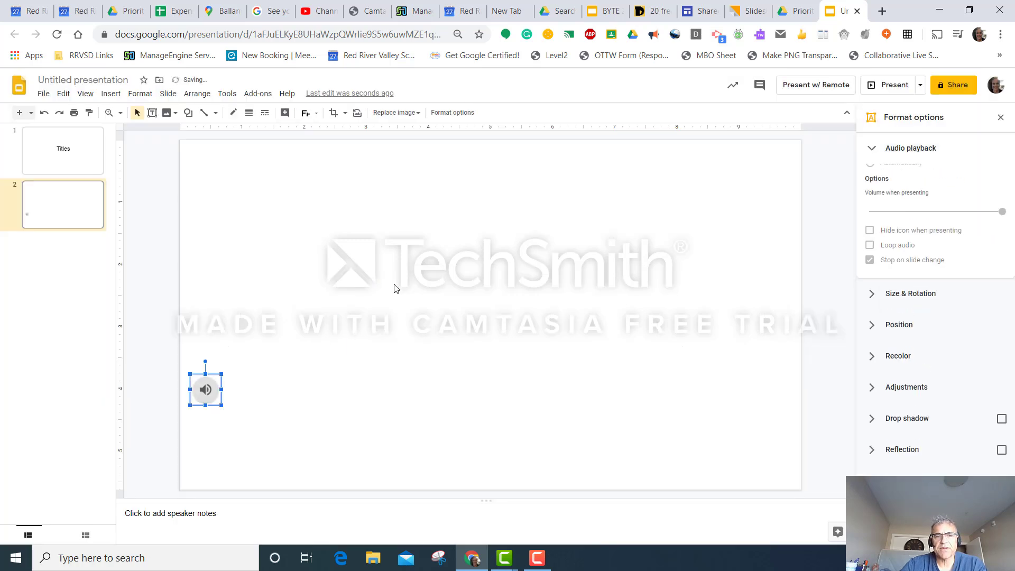
left_click_drag(204, 387, 205, 166)
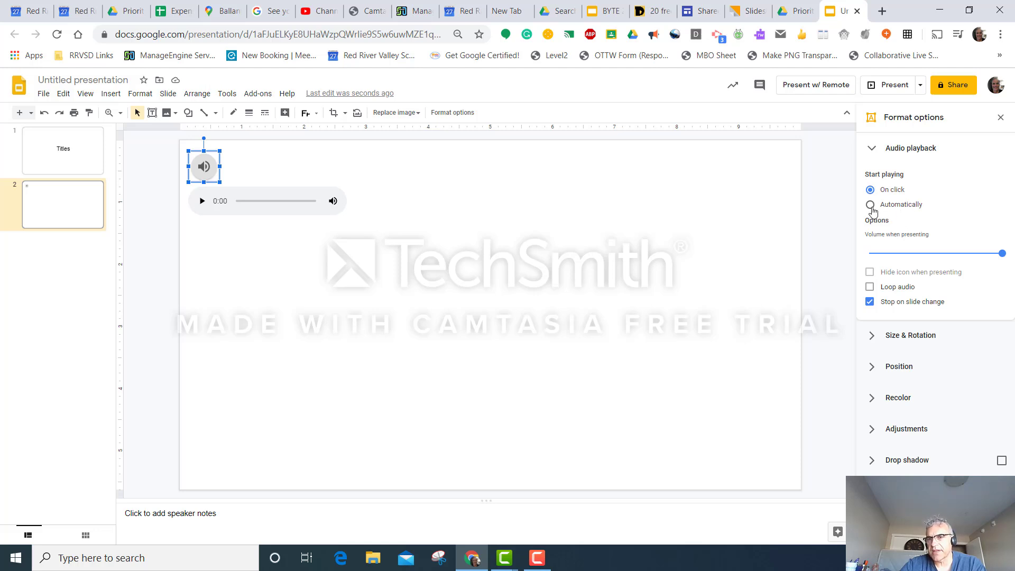
Step: Set the audio clip to loop without stopping on slide change, and delete the clip from the slide
left_click(870, 288)
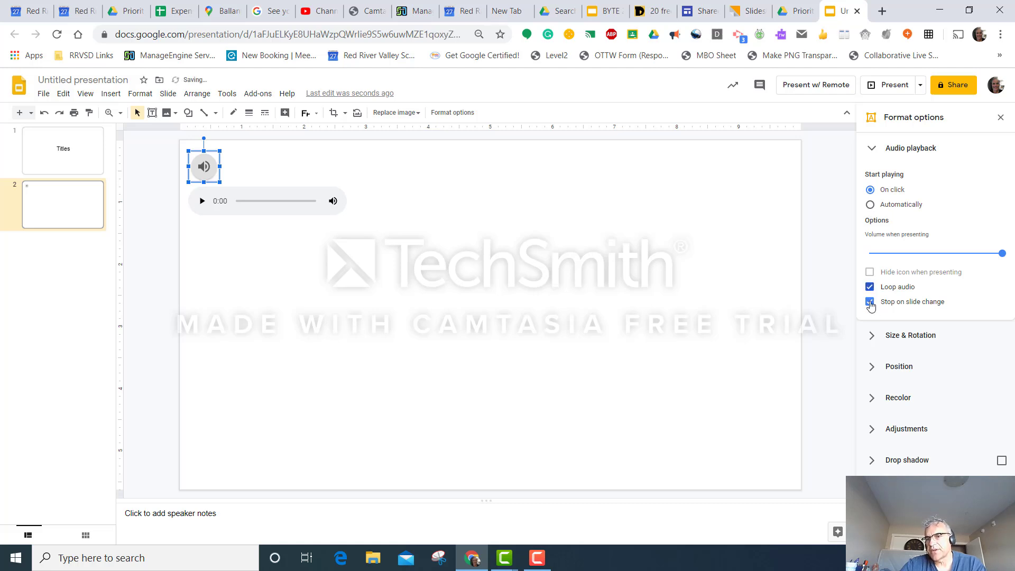
left_click(870, 302)
left_click(869, 303)
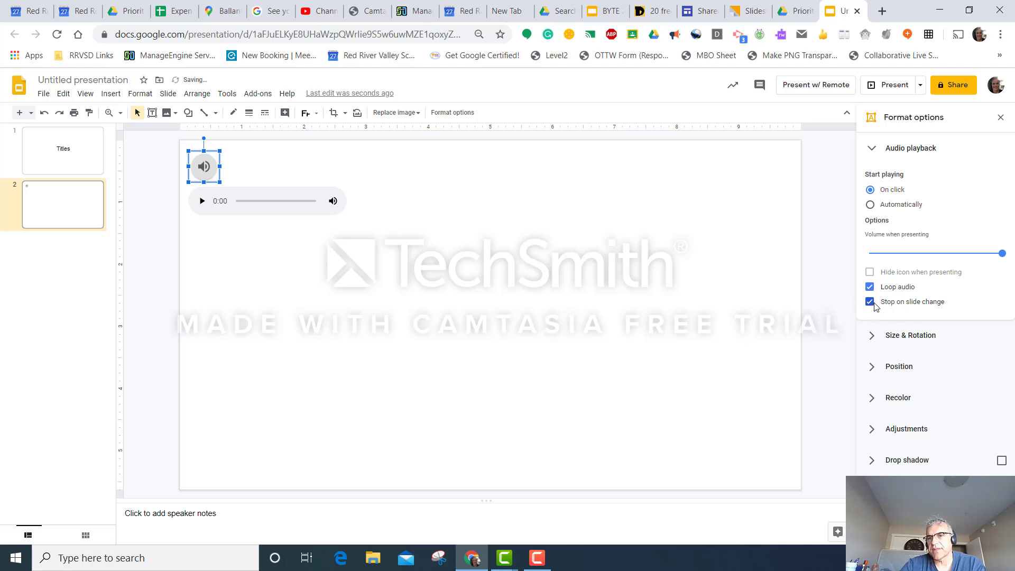
left_click(871, 303)
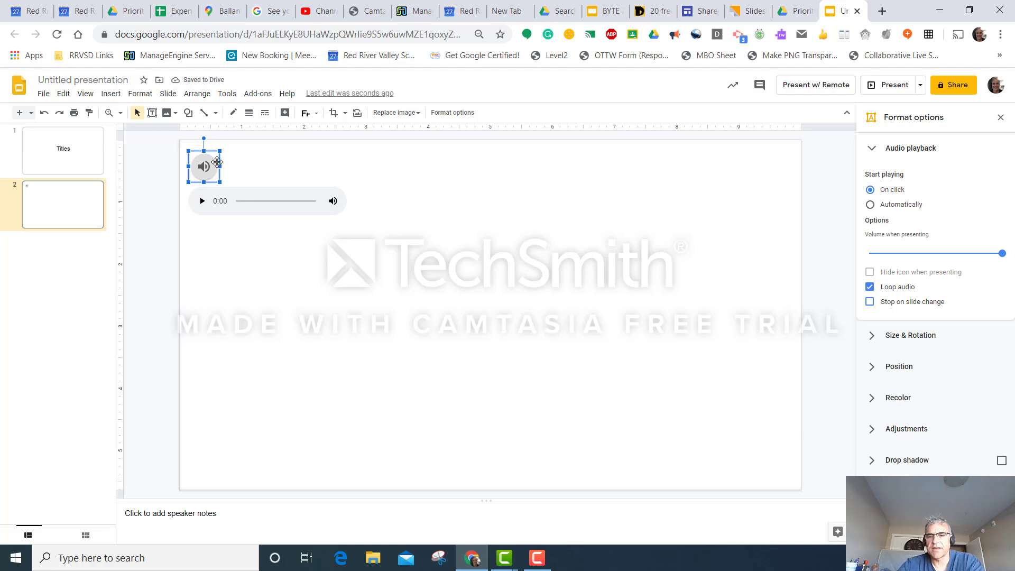
key("Delete")
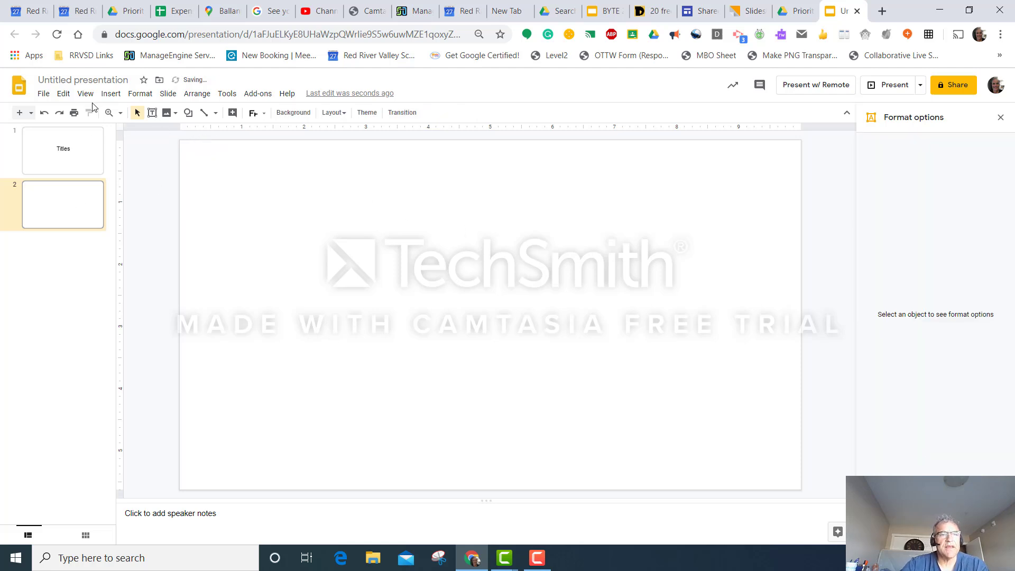
Step: Insert word art with the presenter's first name and move it near the upper edge of the second slide
left_click(110, 94)
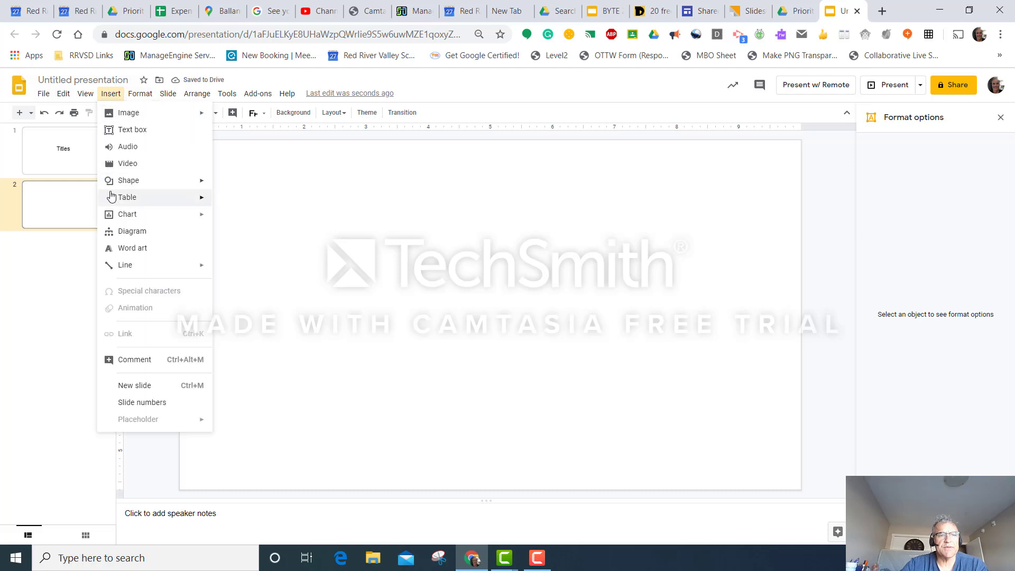
mouse_move(127, 189)
mouse_move(259, 189)
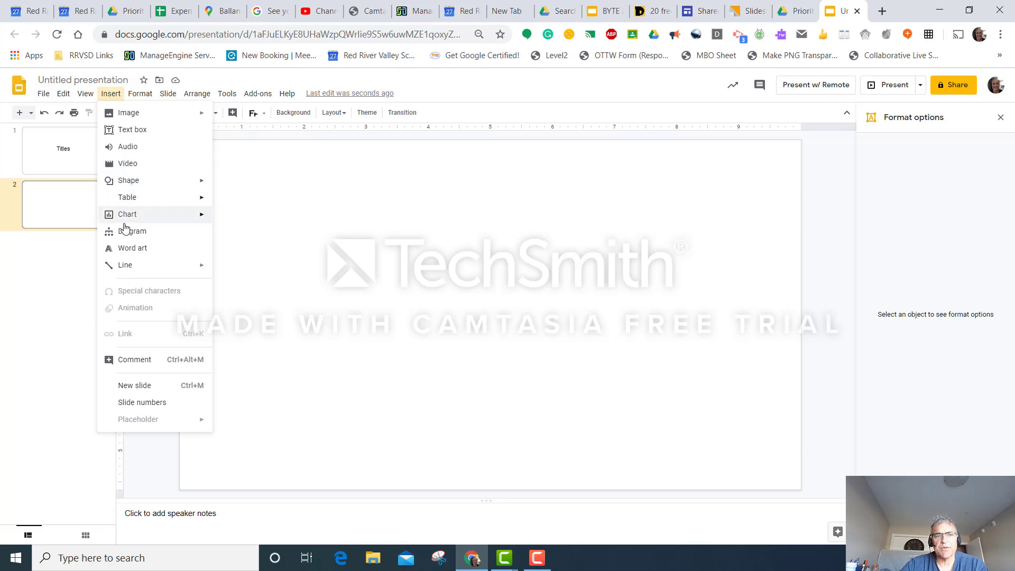
left_click(127, 249)
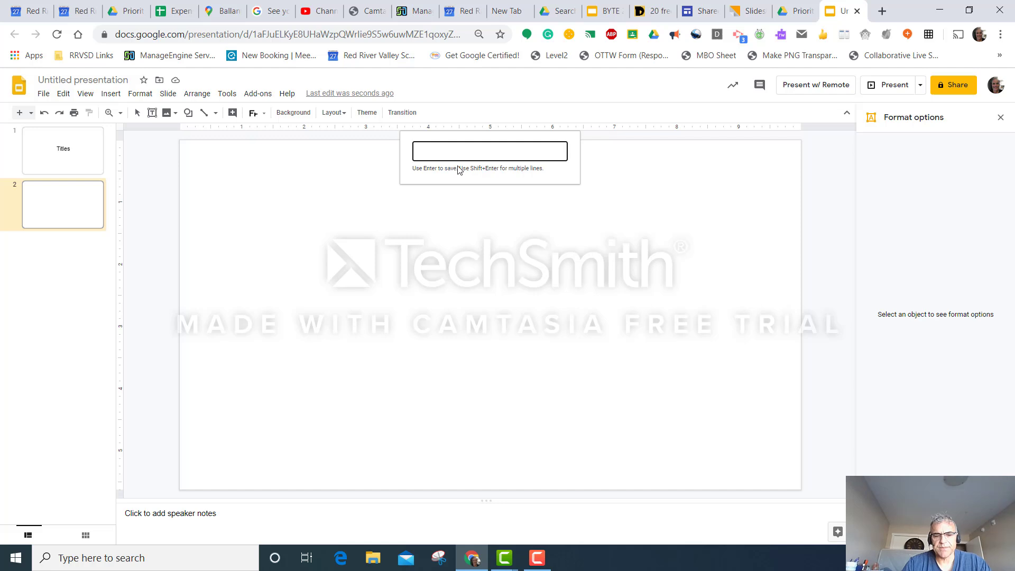
type("Denn")
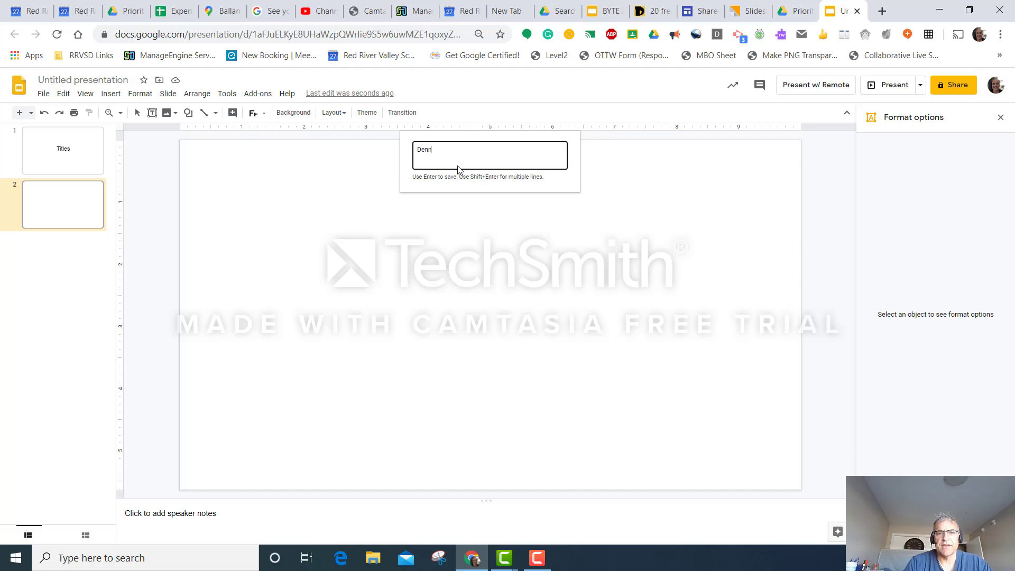
type("is")
key("Return")
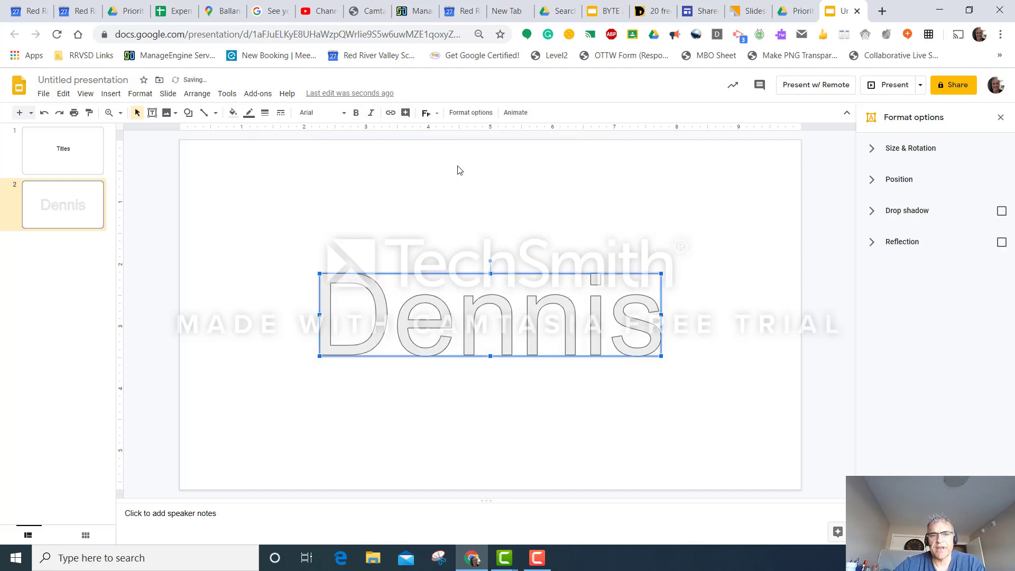
left_click_drag(506, 315, 480, 203)
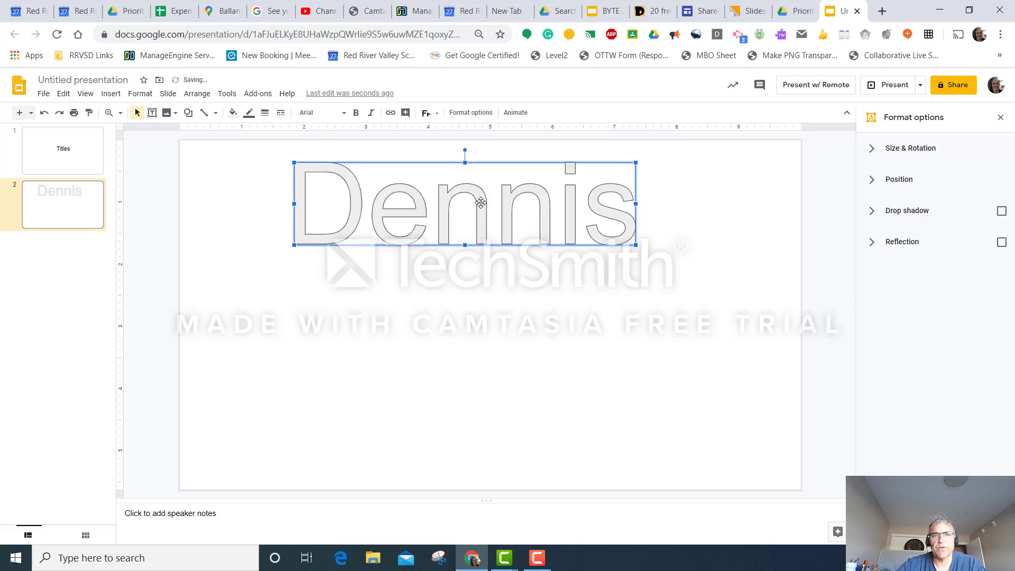
Step: Set the word art's font to Impact and its fill colour to orange
left_click(345, 113)
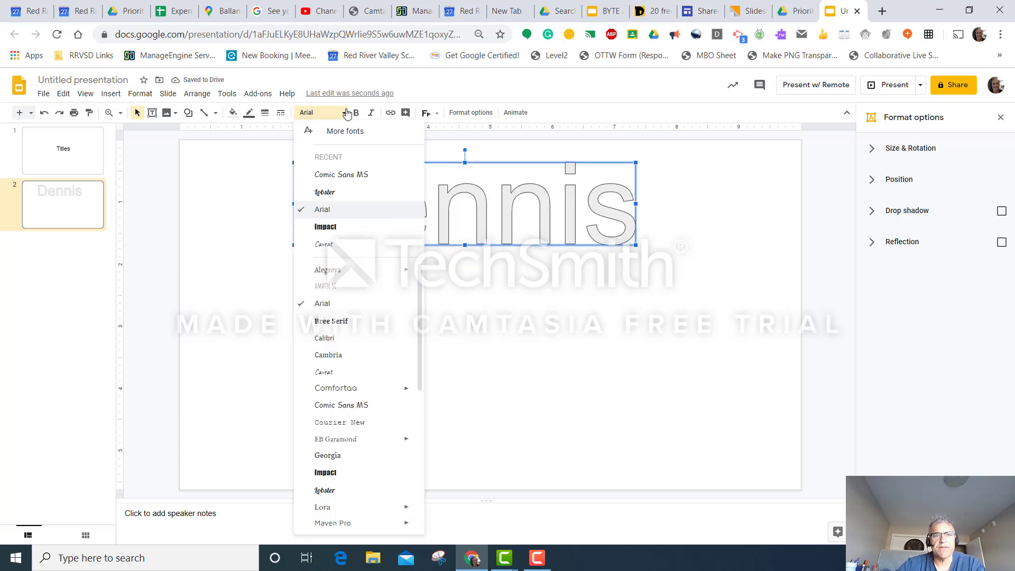
left_click(334, 474)
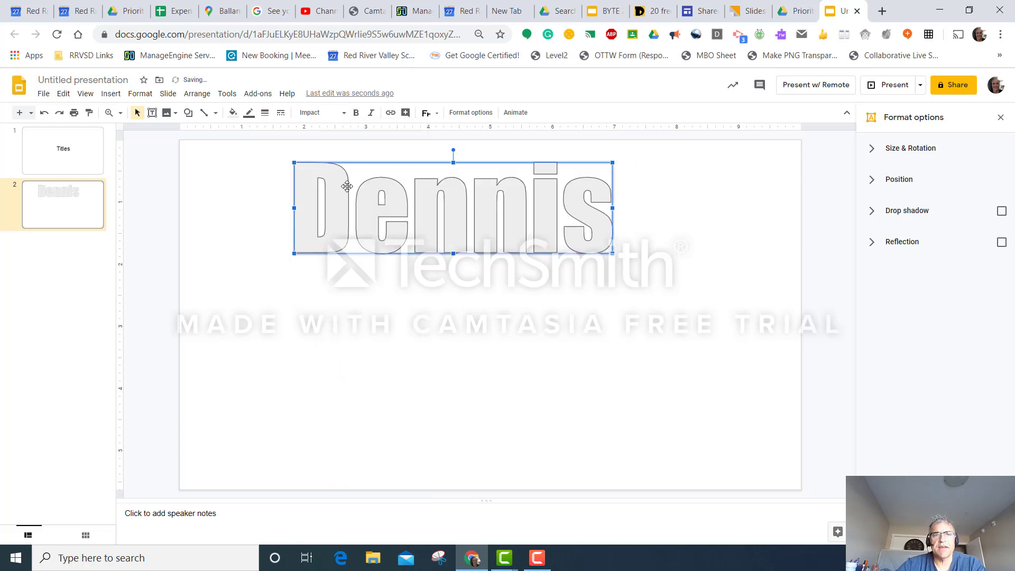
left_click(233, 113)
left_click(259, 182)
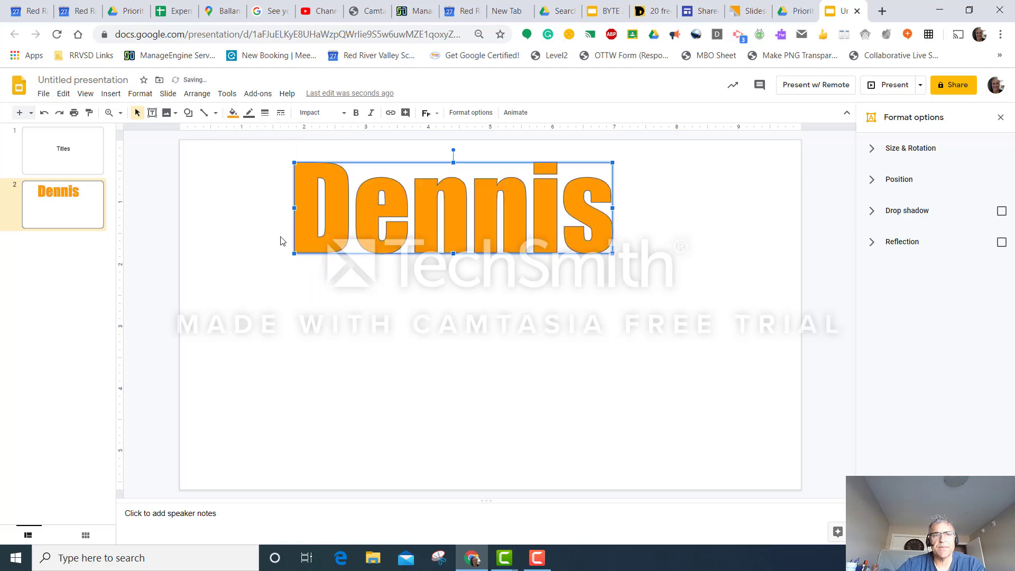
Step: Give the word art a 4px red border
left_click(265, 113)
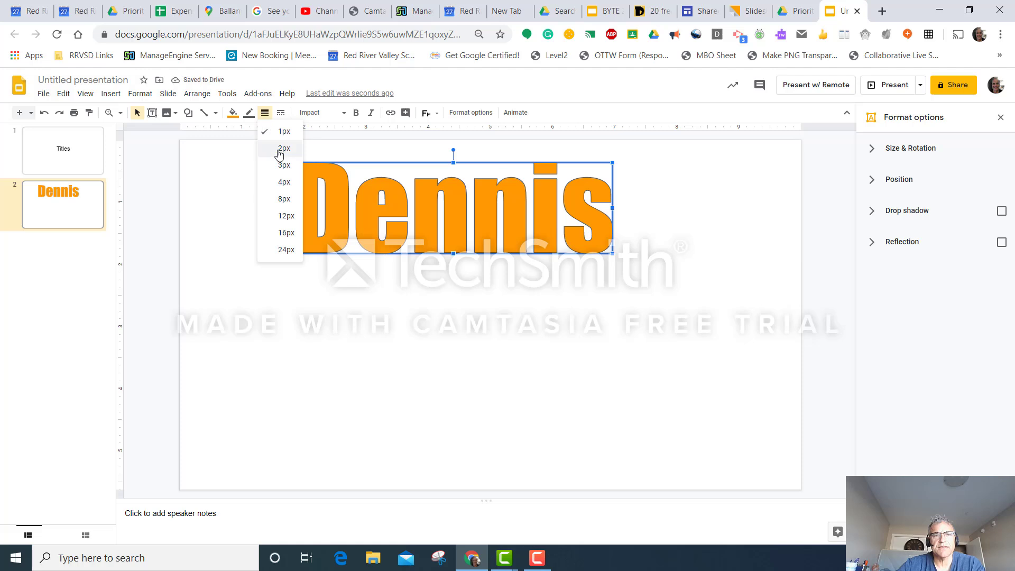
left_click(279, 184)
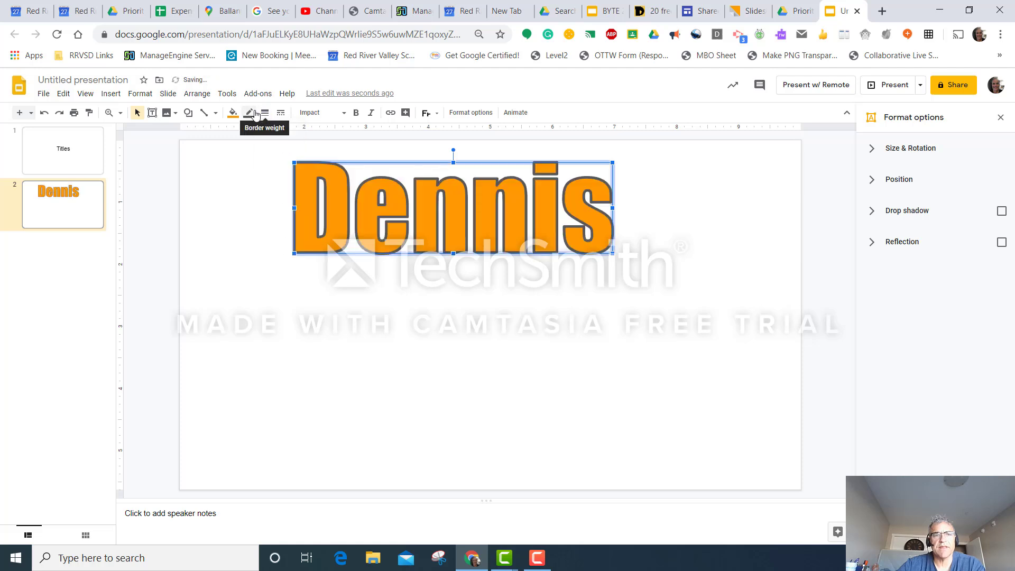
left_click(254, 112)
left_click(264, 162)
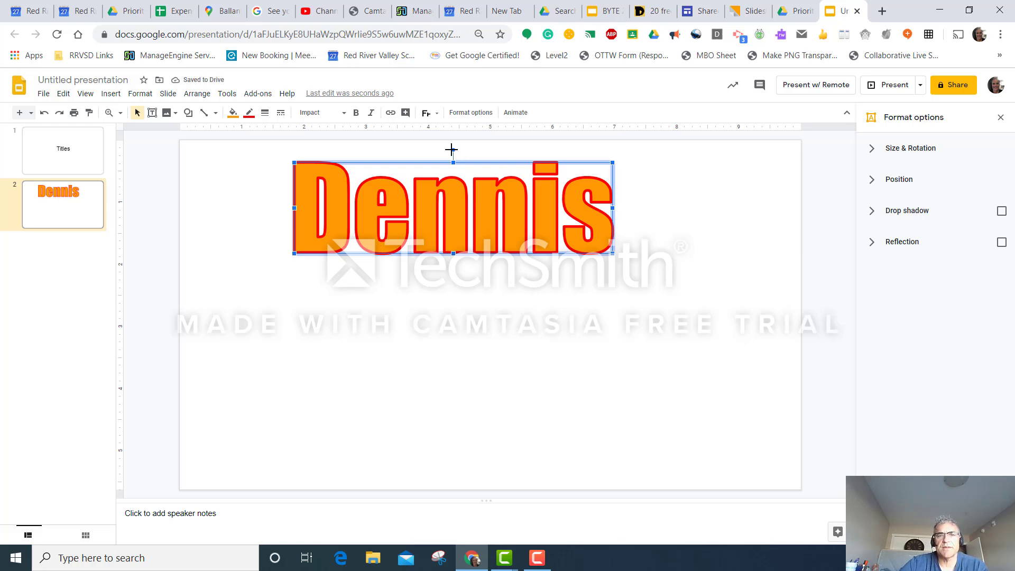
Step: Rotate the word art slightly clockwise and move it to the middle of the slide
left_click_drag(450, 149, 467, 156)
left_click_drag(464, 208, 518, 297)
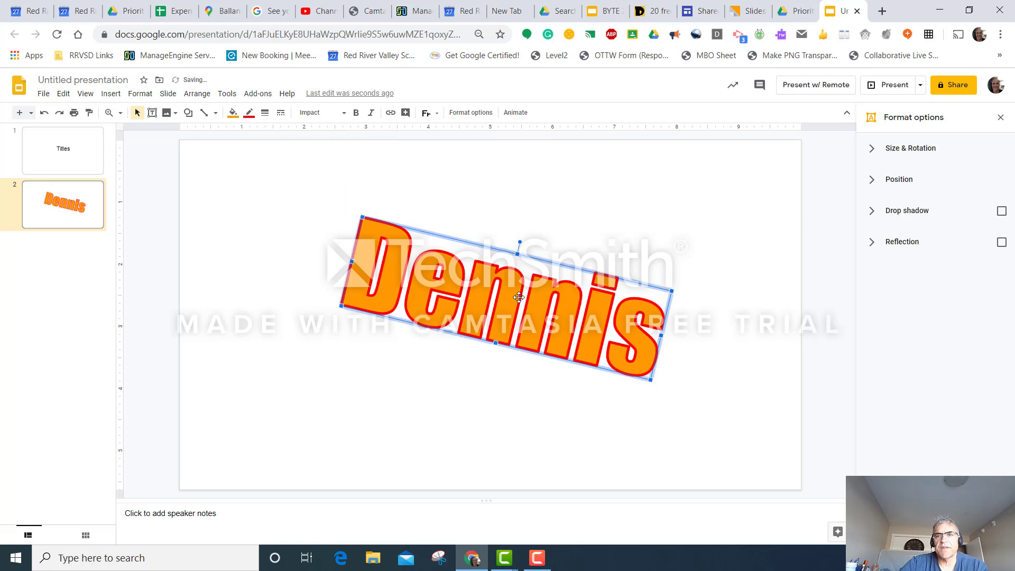
Step: Add a new slide with the Blank layout after the word art slide
left_click(77, 261)
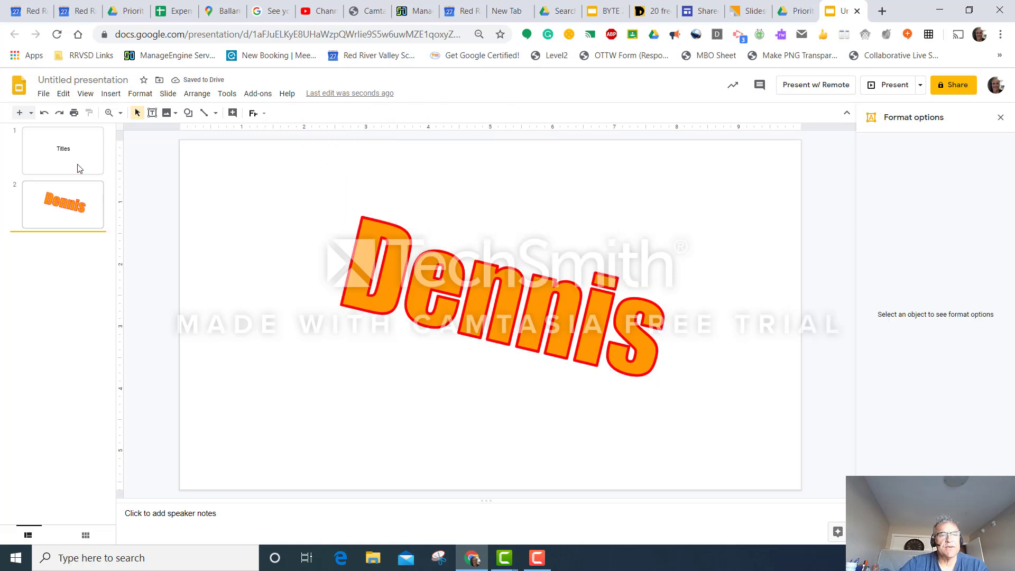
left_click(31, 114)
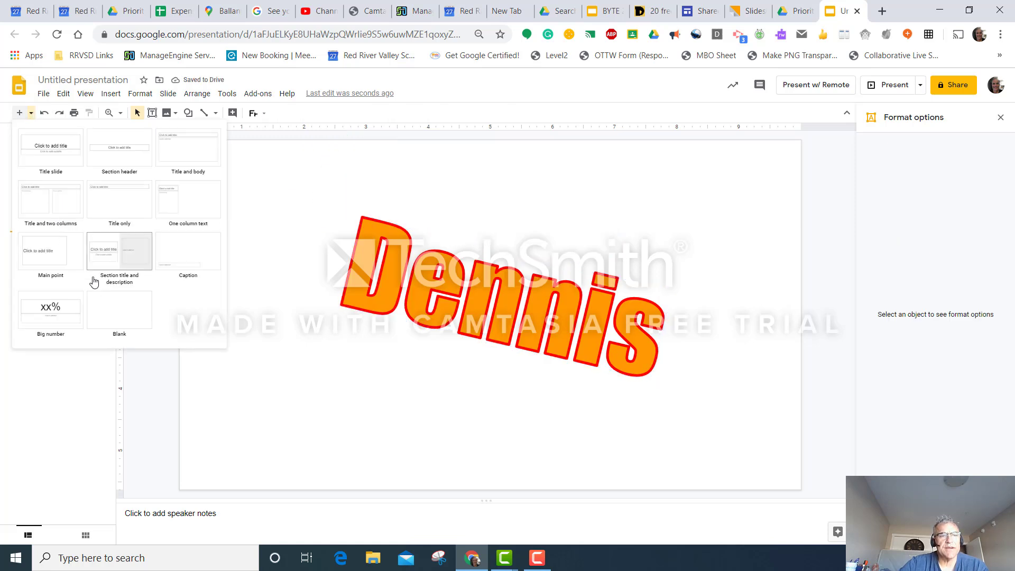
left_click(115, 309)
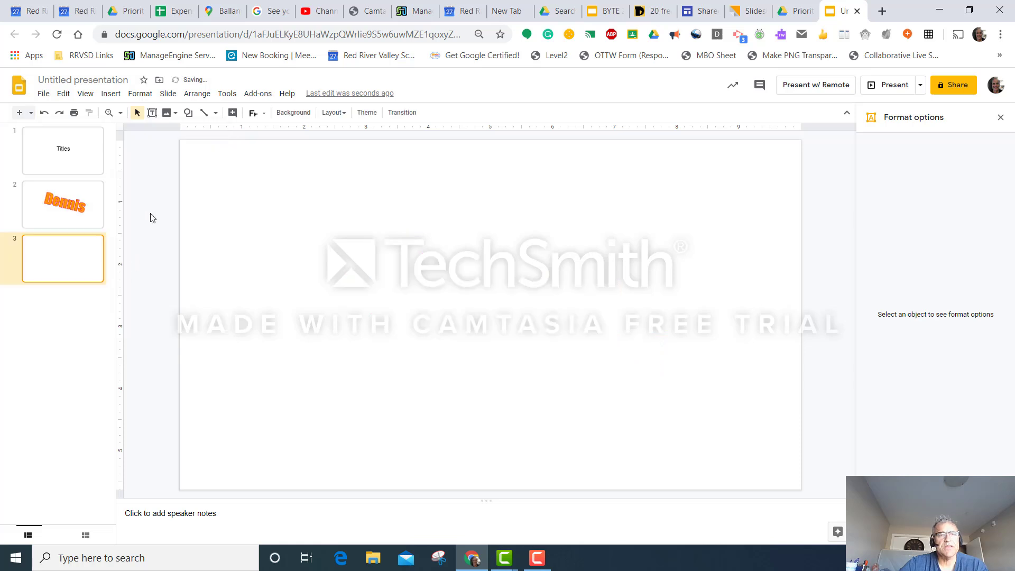
Step: Search YouTube for "Owls" and insert the video "Owl - A Funny Owls And Cute Owls Compilation || NEW" on the blank third slide
left_click(110, 94)
left_click(123, 165)
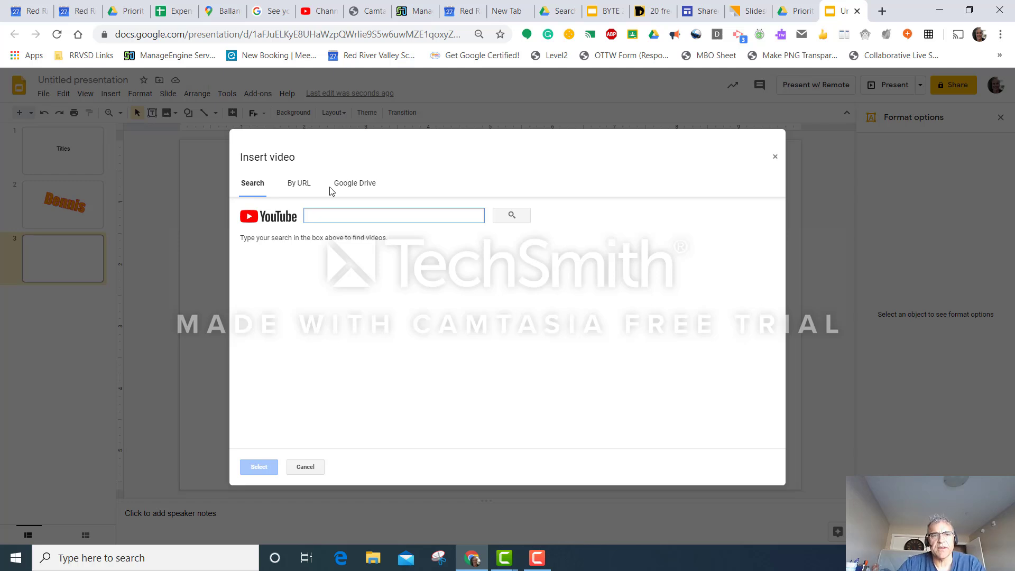
left_click(309, 187)
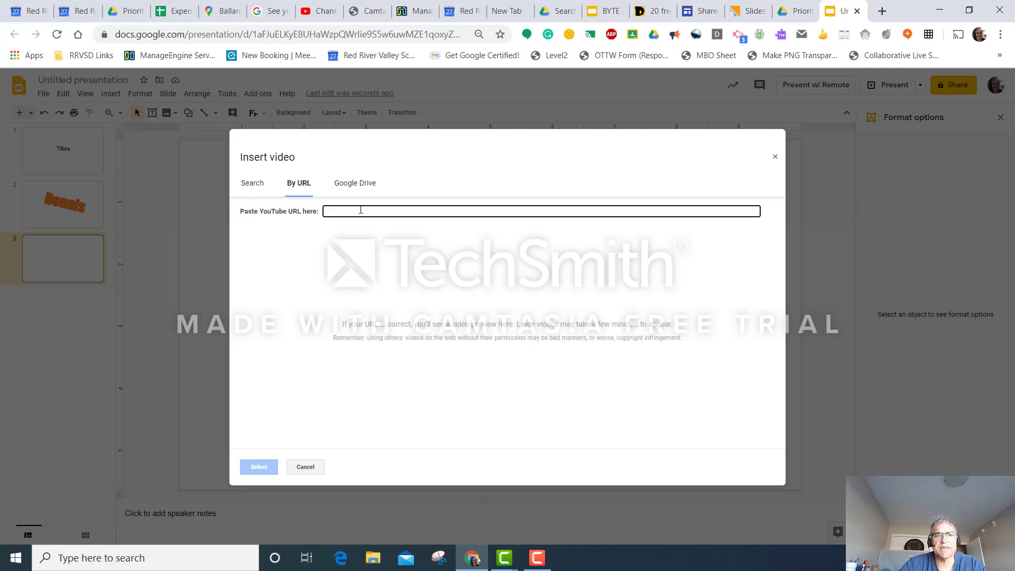
left_click(259, 190)
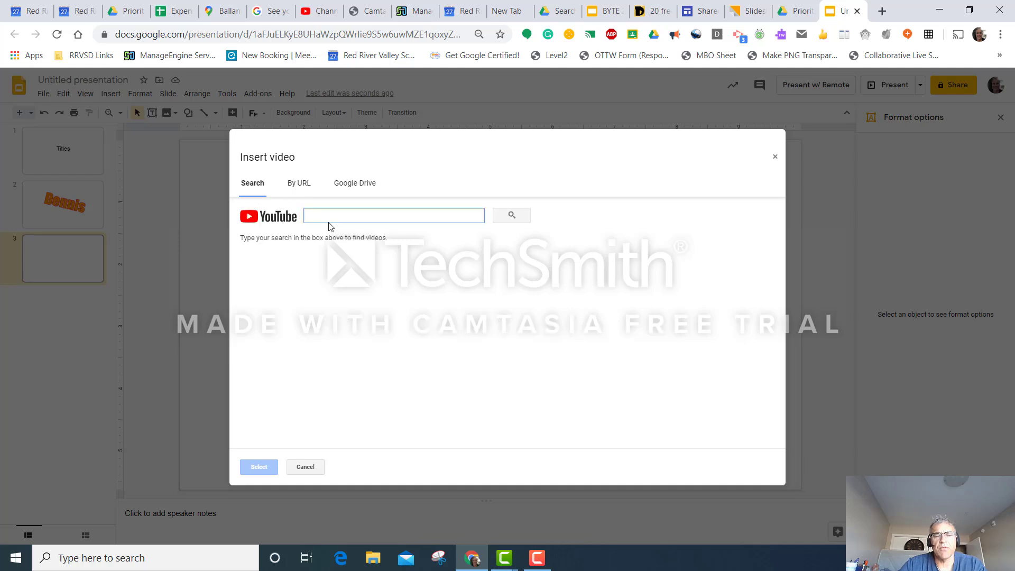
type("Owls")
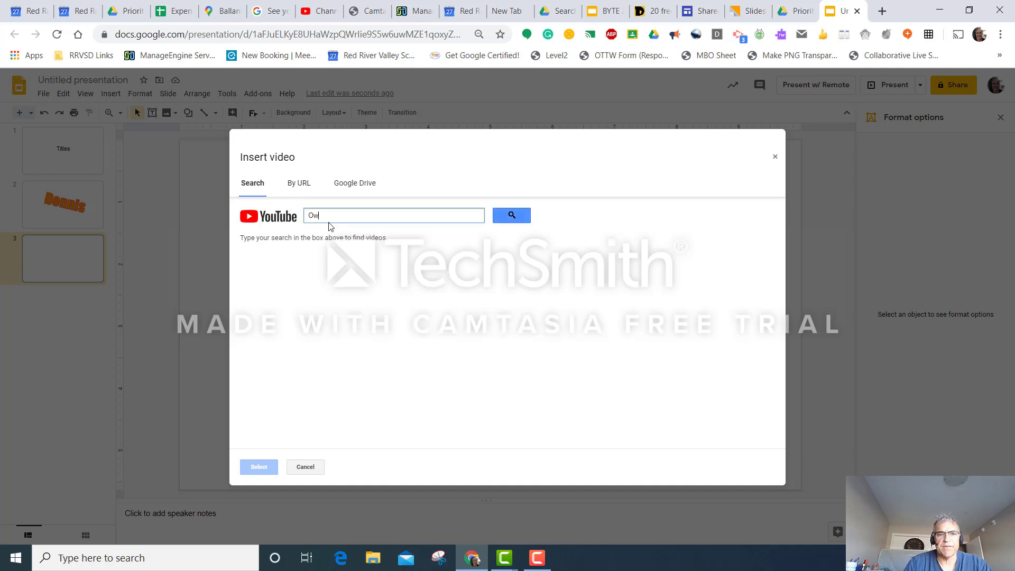
key("Return")
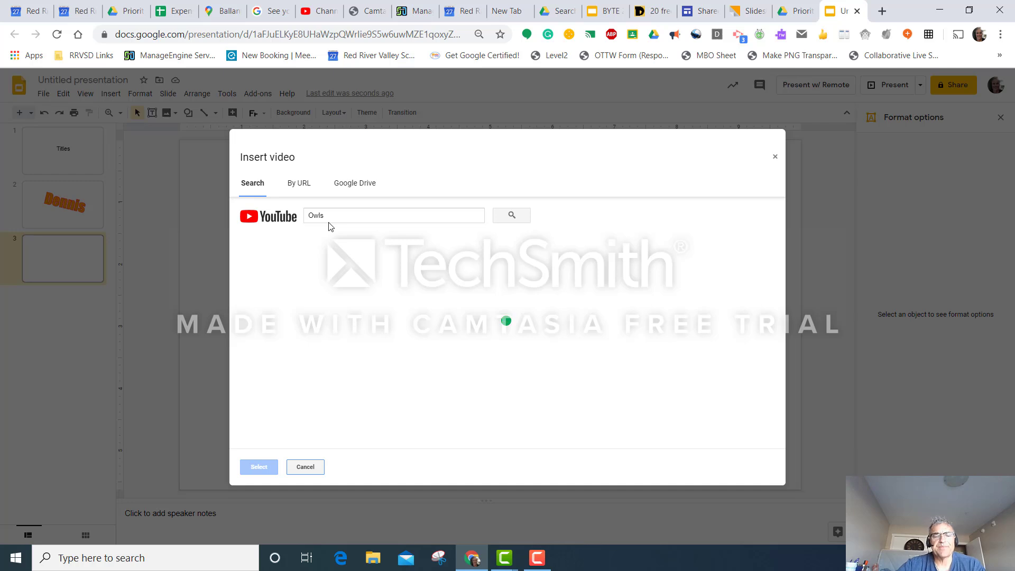
left_click(342, 275)
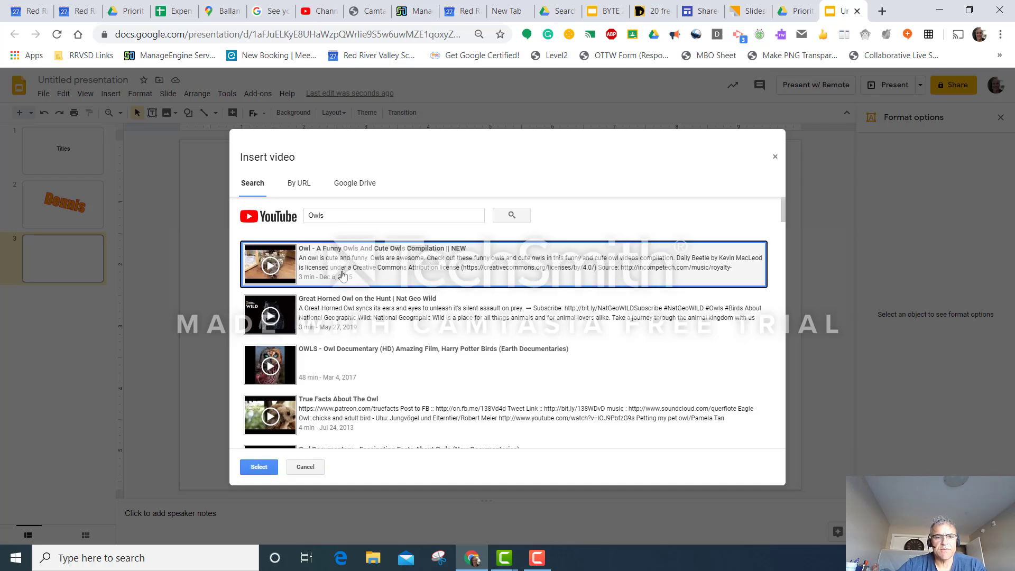
left_click(258, 467)
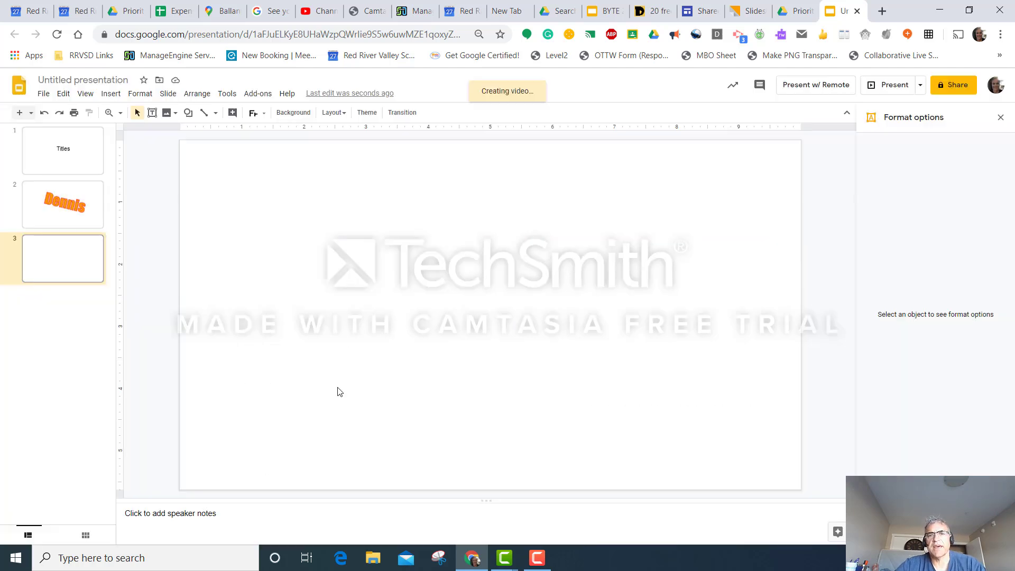
Step: Shrink the owl video to about 3 inches wide and place it near the upper middle of the slide
left_click_drag(355, 257, 459, 298)
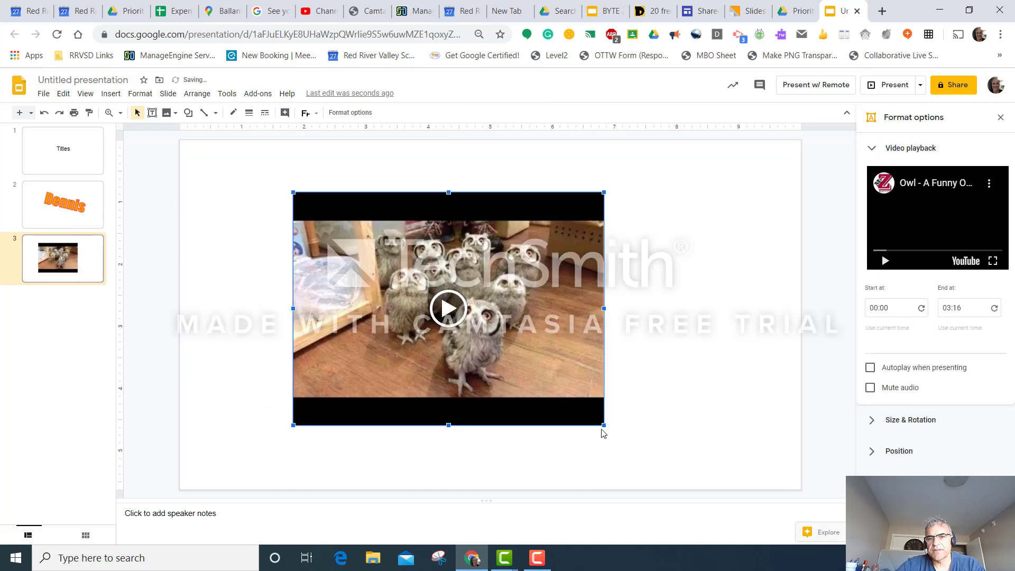
left_click_drag(603, 426, 478, 330)
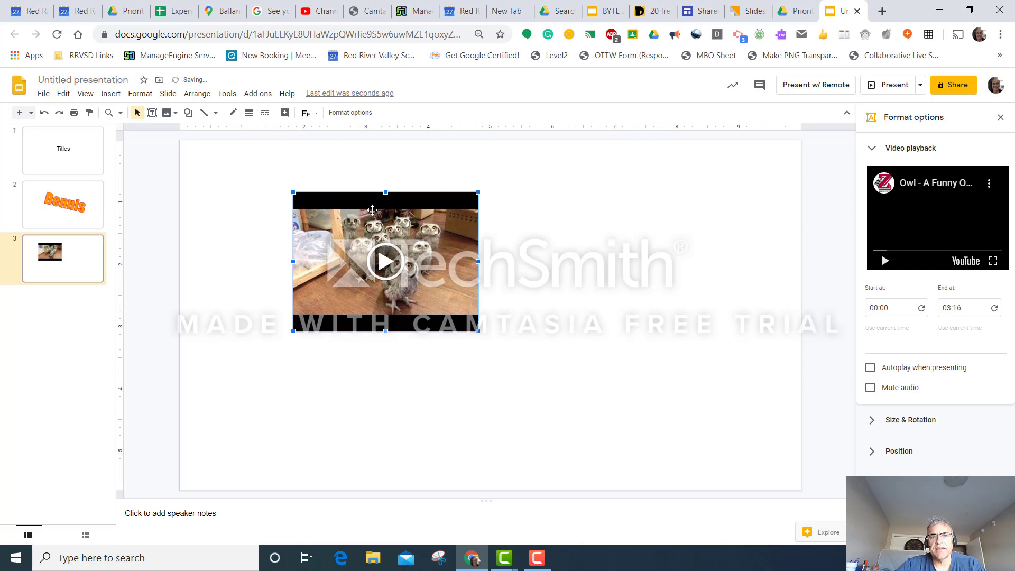
left_click_drag(373, 209, 622, 192)
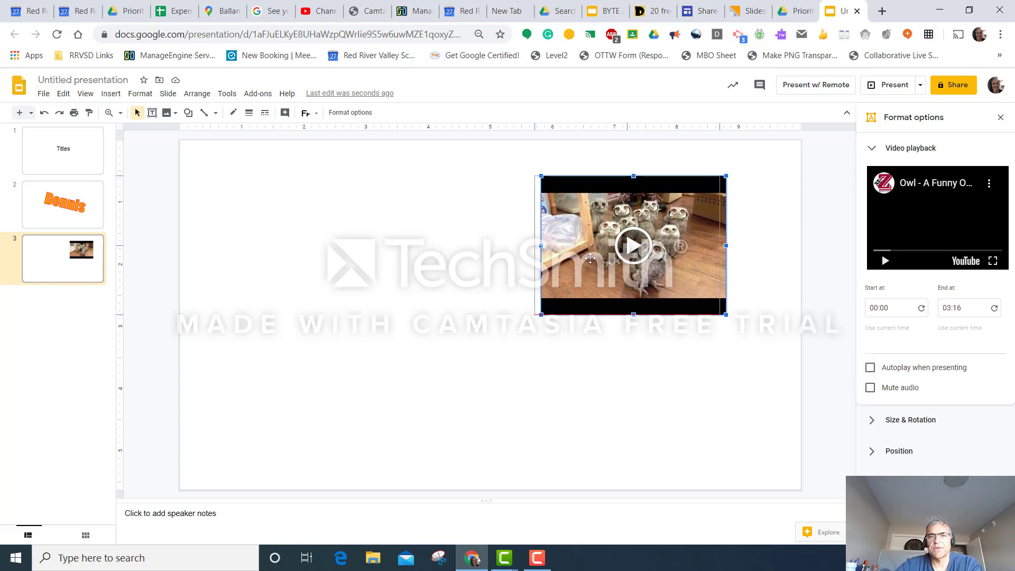
left_click_drag(692, 266, 577, 260)
left_click_drag(550, 212, 499, 212)
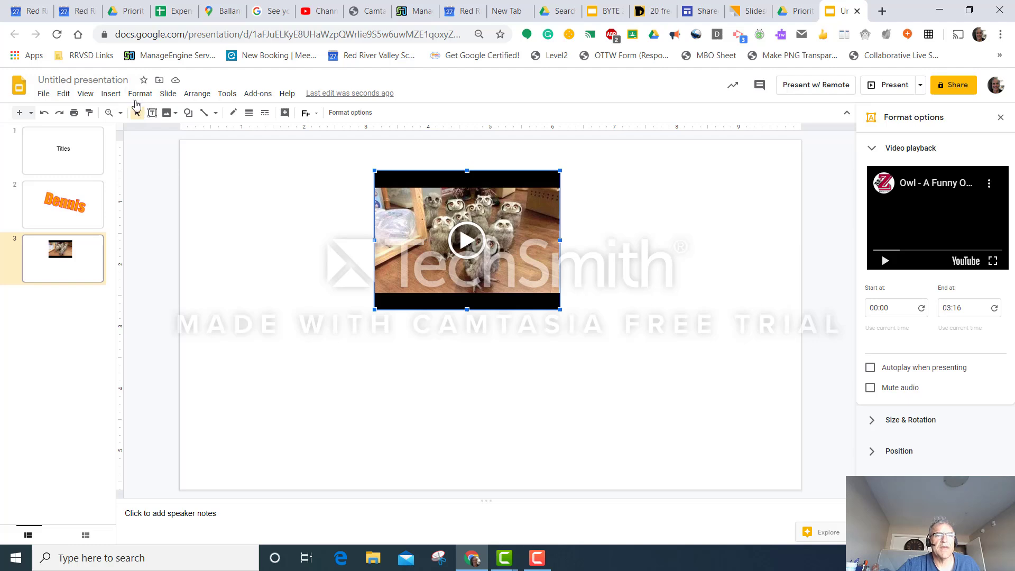
Step: Browse the My Drive videos available for insertion and close the video picker without choosing one
left_click(111, 93)
mouse_move(116, 181)
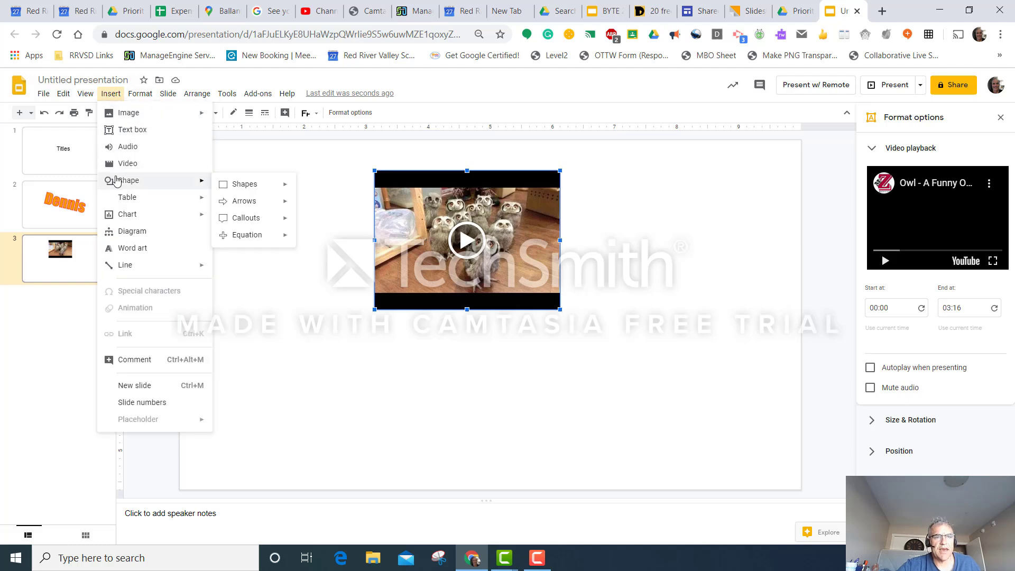
left_click(121, 163)
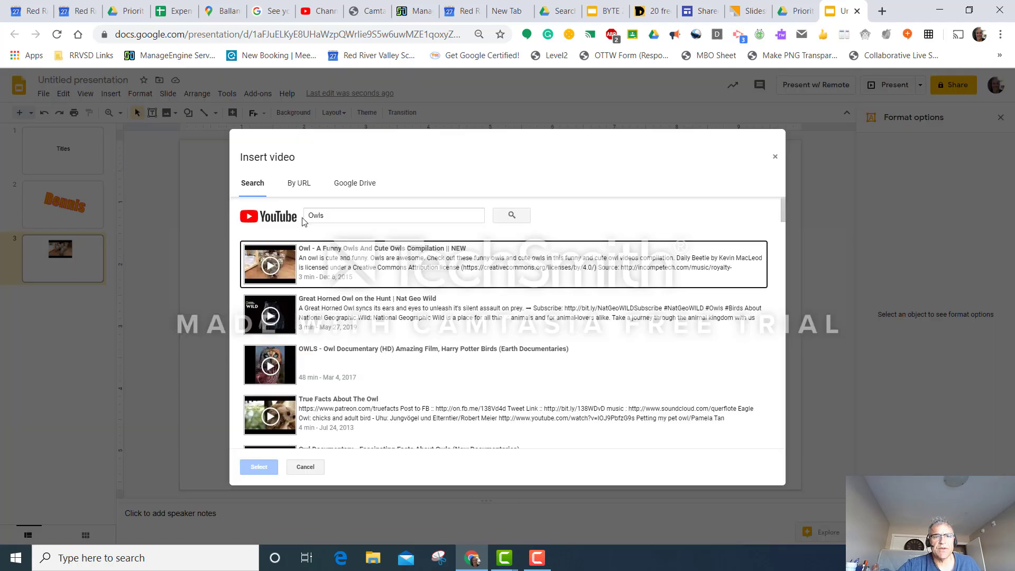
left_click(353, 182)
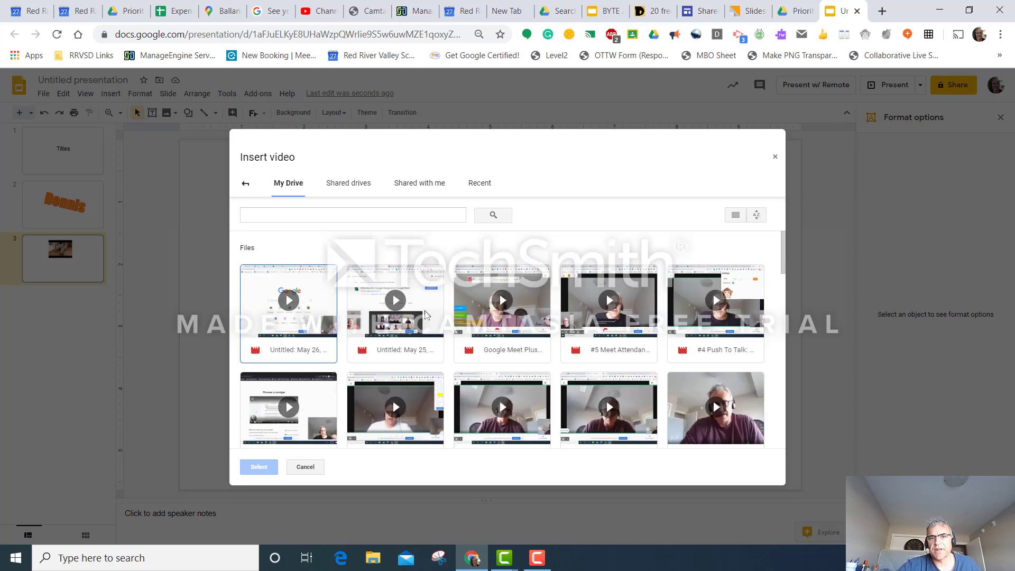
scroll(497, 373, "down", 10)
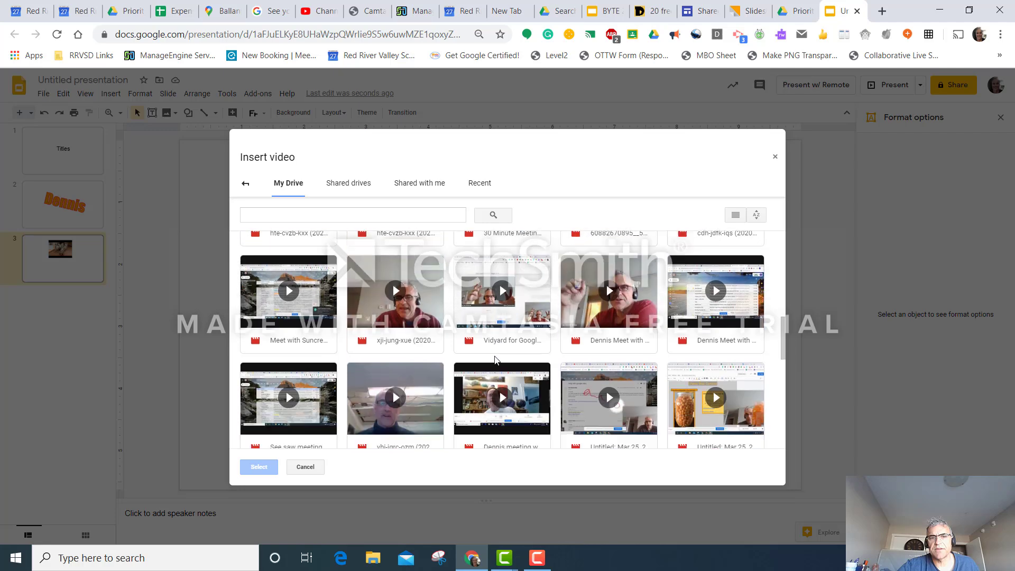
scroll(497, 360, "down", 10)
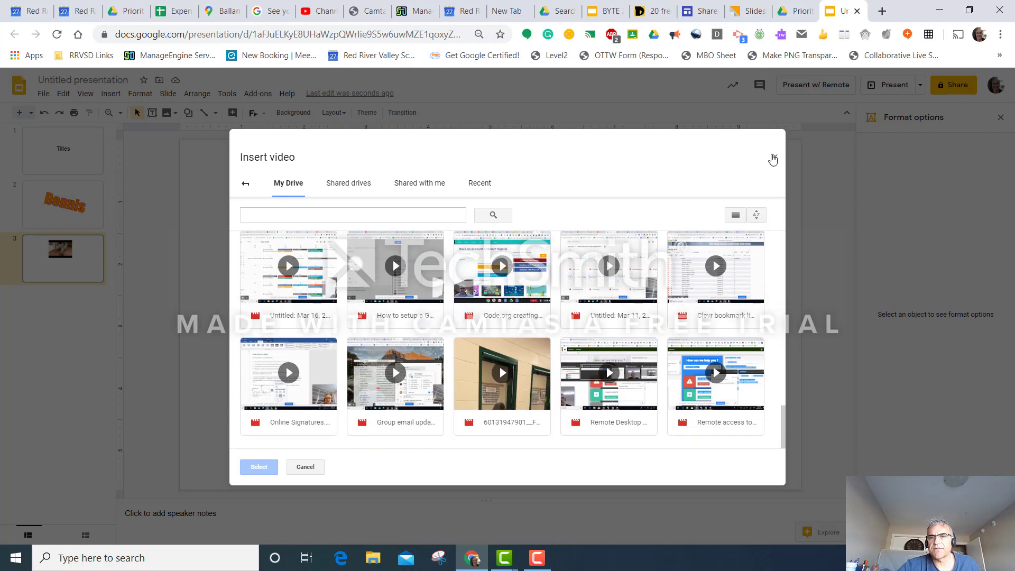
left_click(773, 159)
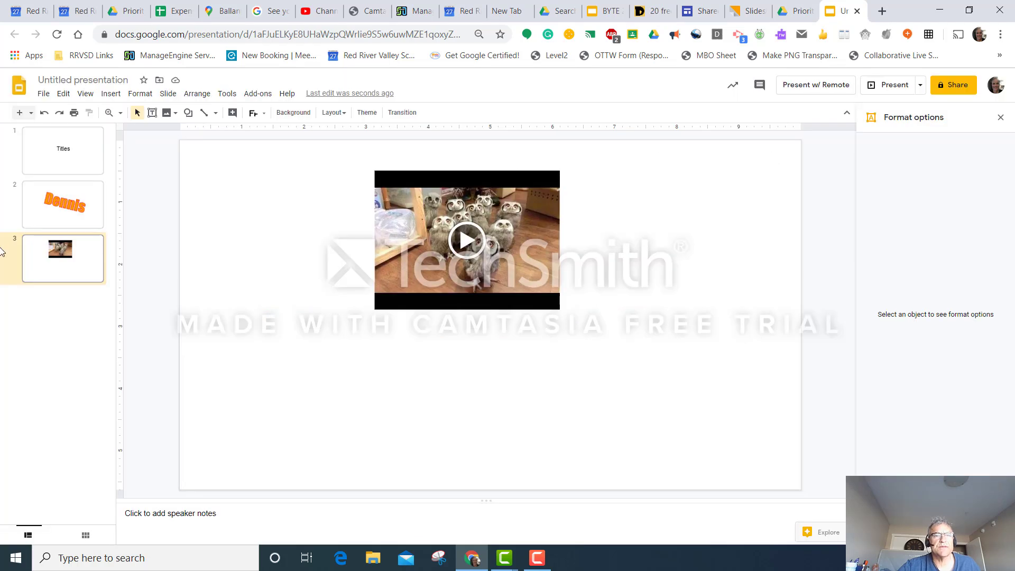
left_click(108, 94)
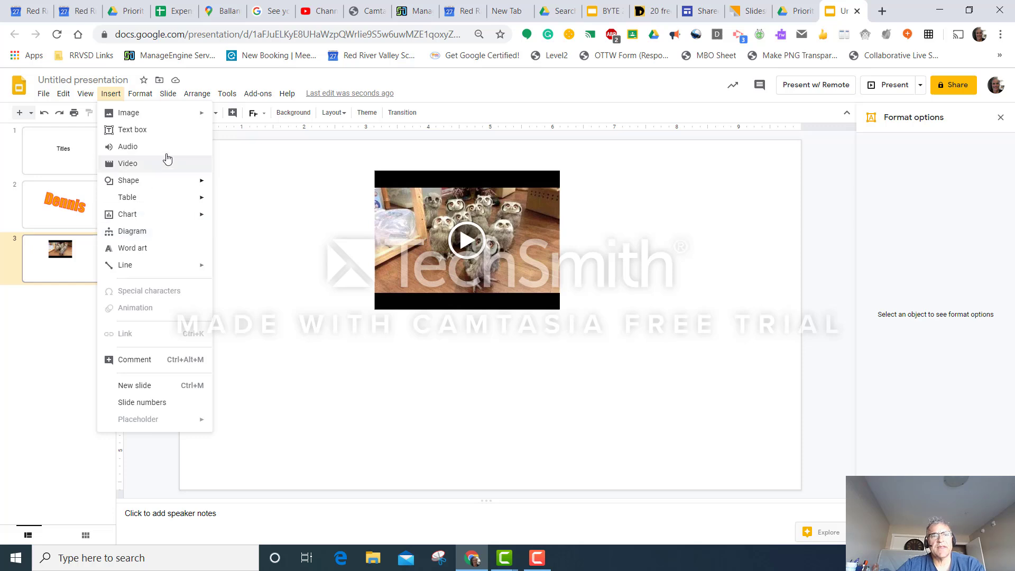
left_click(254, 209)
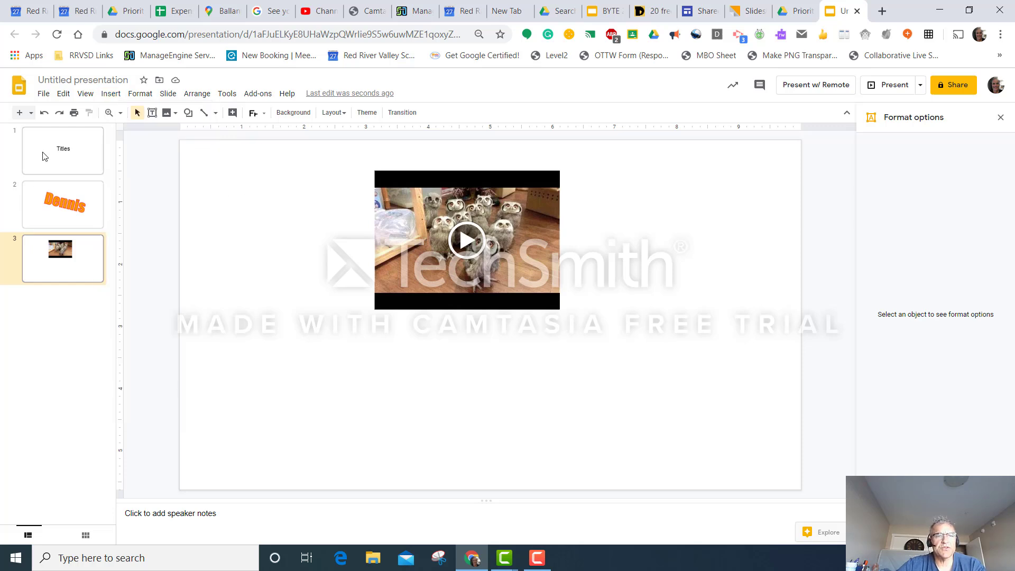
Step: Examine the transition effects available for the title slide without applying one
left_click(65, 150)
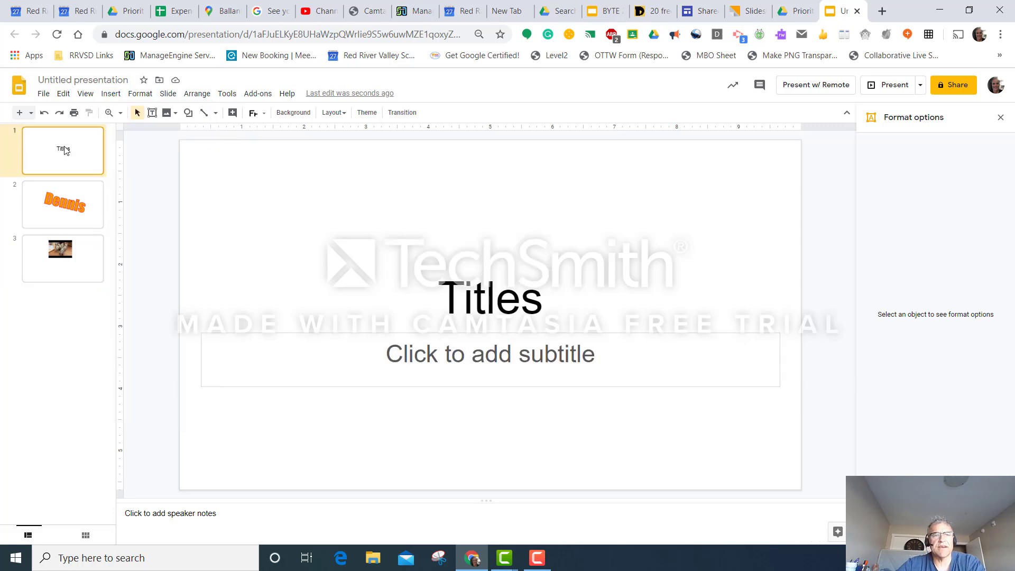
left_click(395, 113)
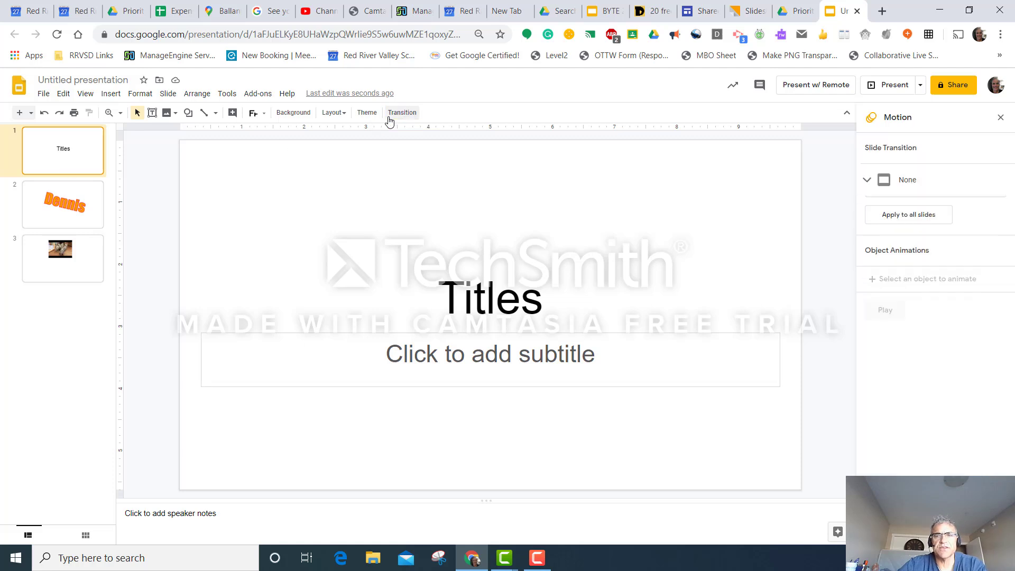
left_click(870, 180)
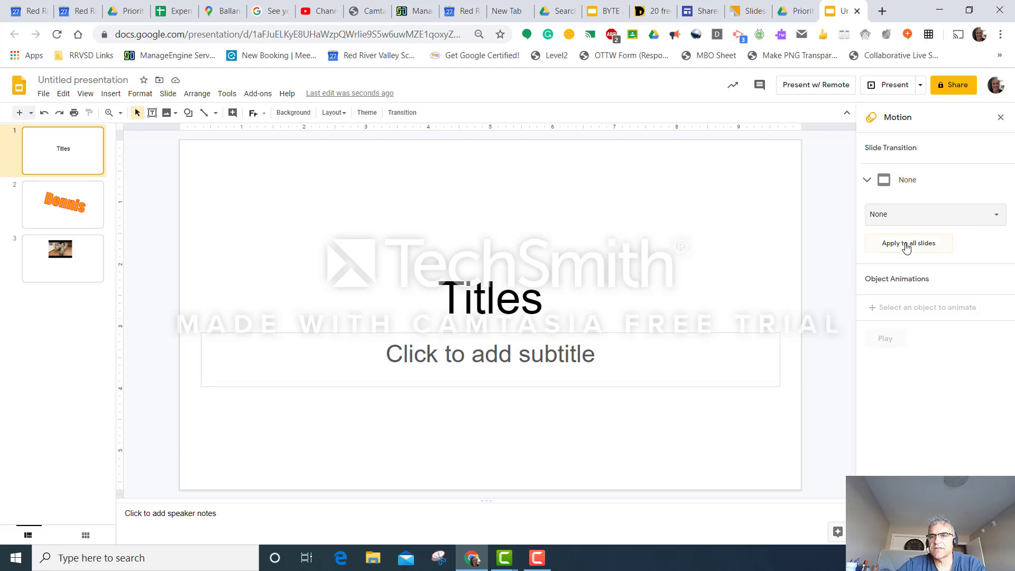
left_click(991, 222)
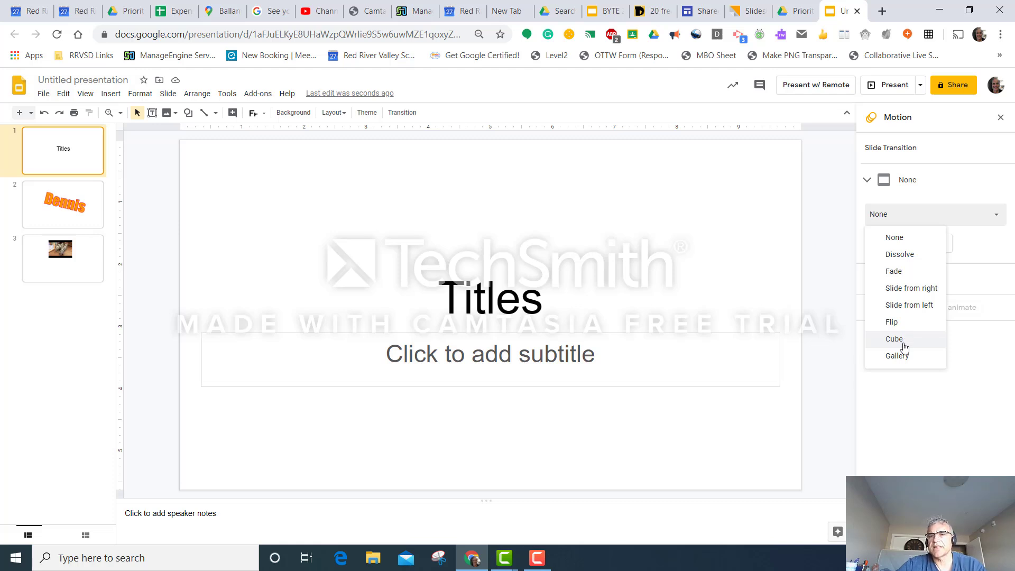
left_click(654, 224)
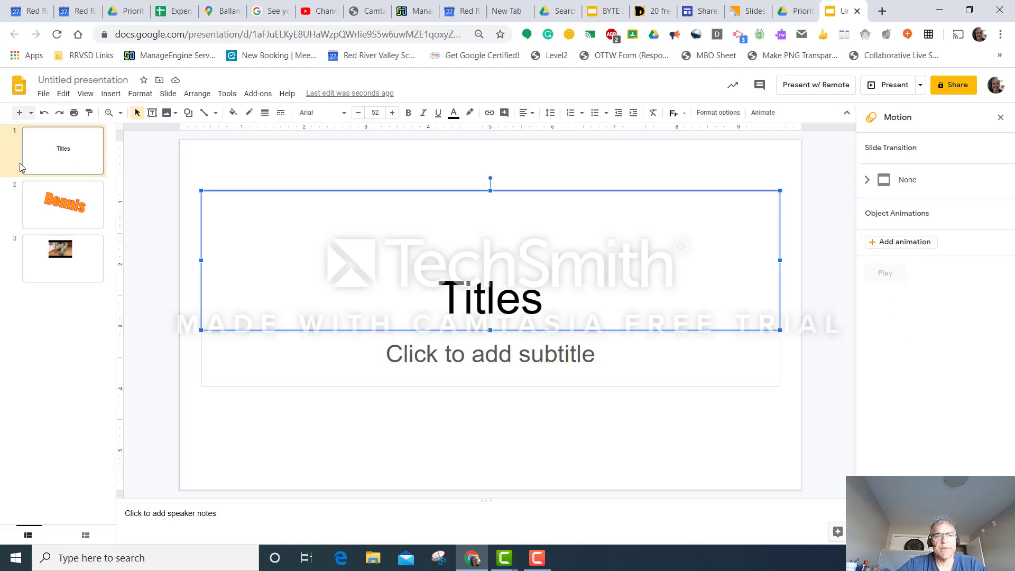
Step: Add an animation to the word art on the second slide and set its effect to Fly in from top
left_click(64, 198)
left_click(505, 294)
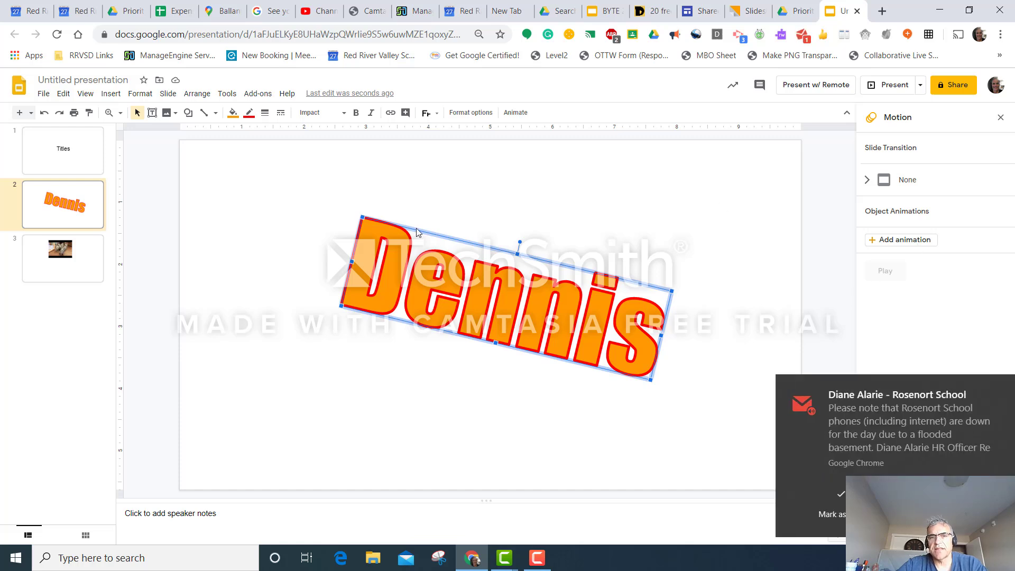
left_click(820, 484)
left_click(910, 247)
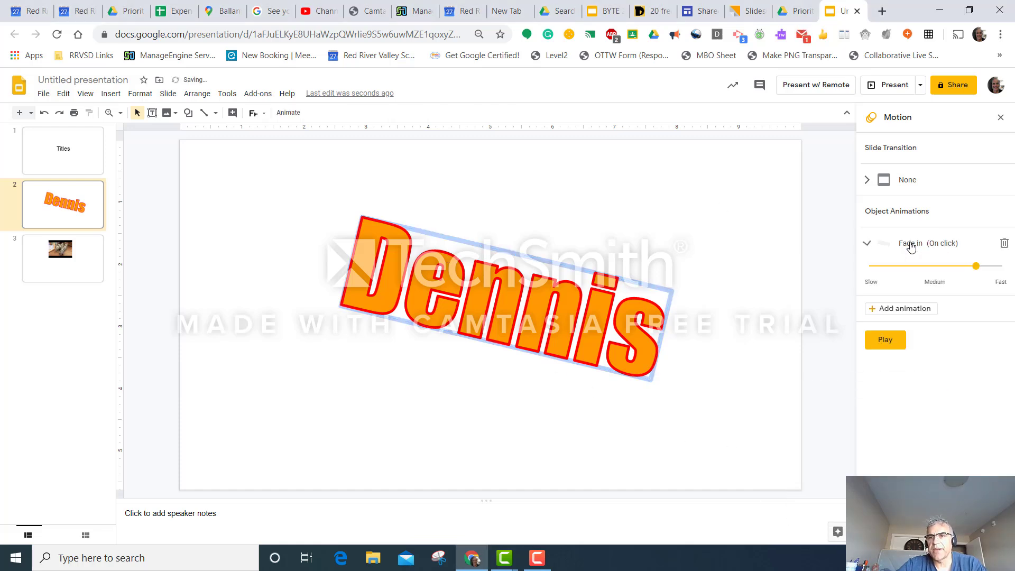
left_click(923, 280)
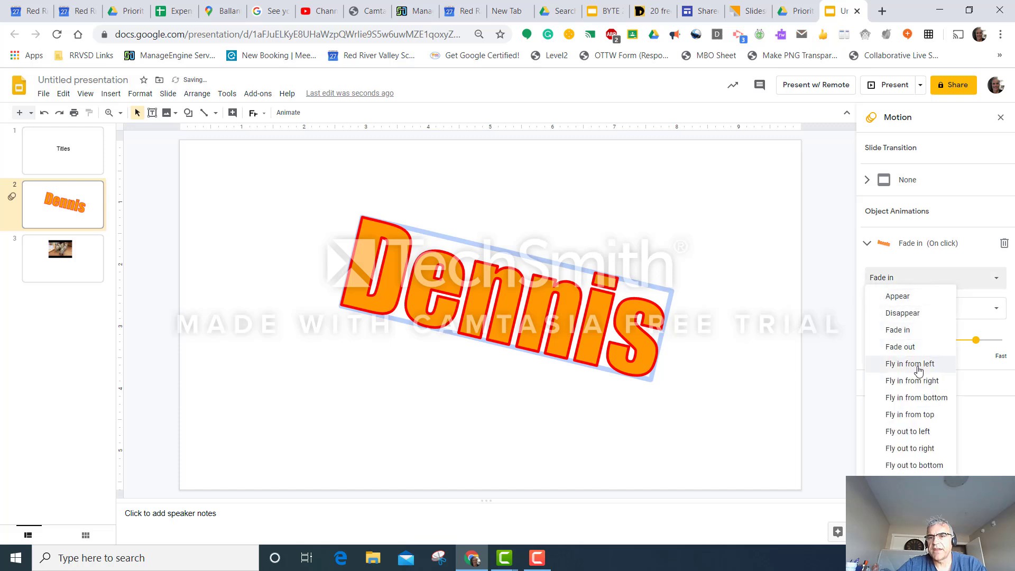
left_click(916, 416)
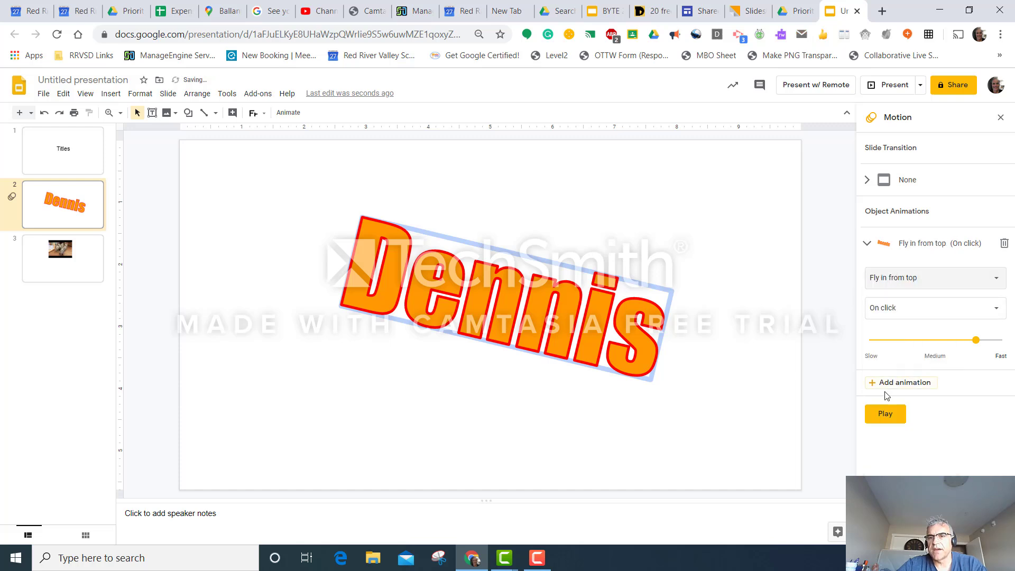